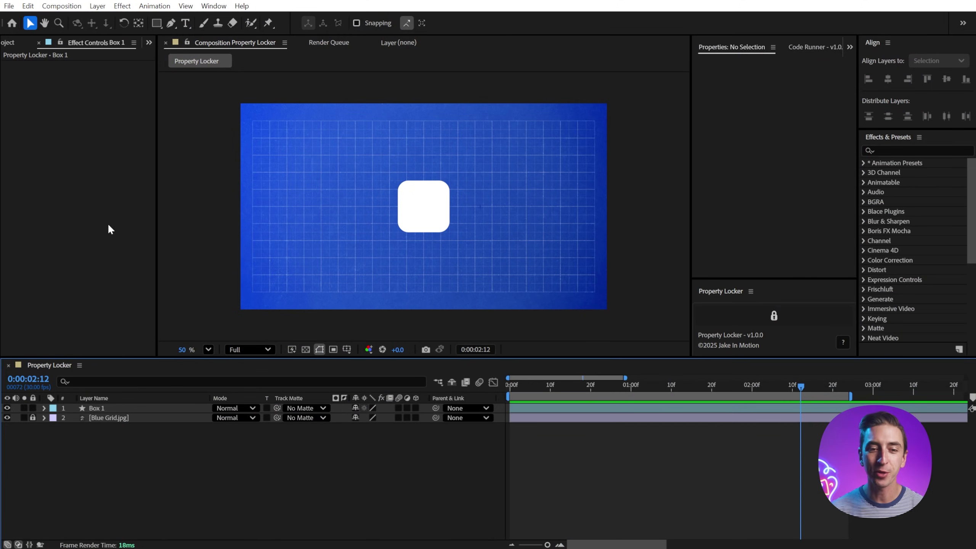
- Select the white rounded box in the viewer to show Box 1's Contents and Transform groups
{"action": "left_click", "coordinate": [433, 190]}
- Lock Box 1's Anchor Point, Position, Scale, Rotation and Opacity with Property Locker
{"action": "left_click", "coordinate": [44, 409]}
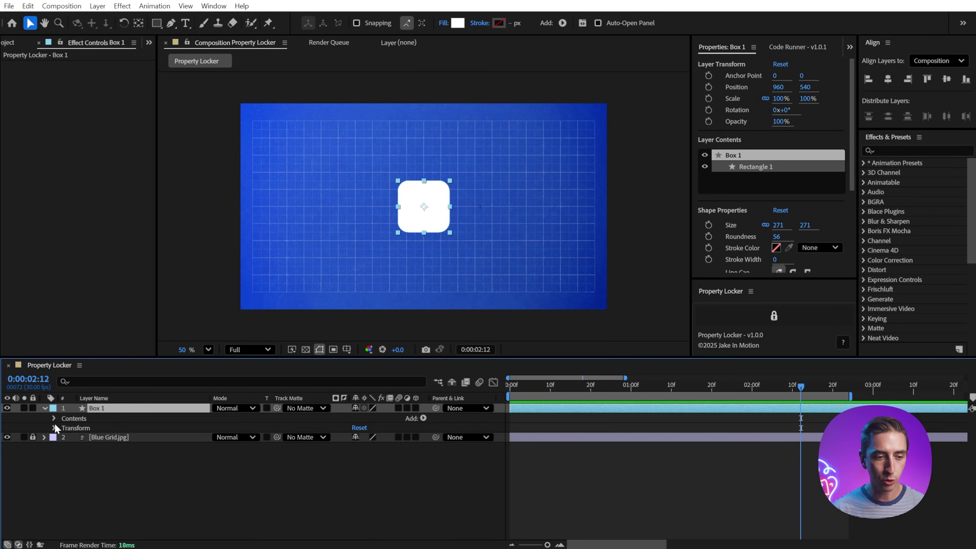
{"action": "left_click", "coordinate": [54, 428]}
{"action": "left_click_drag", "start_coordinate": [58, 440], "coordinate": [95, 473]}
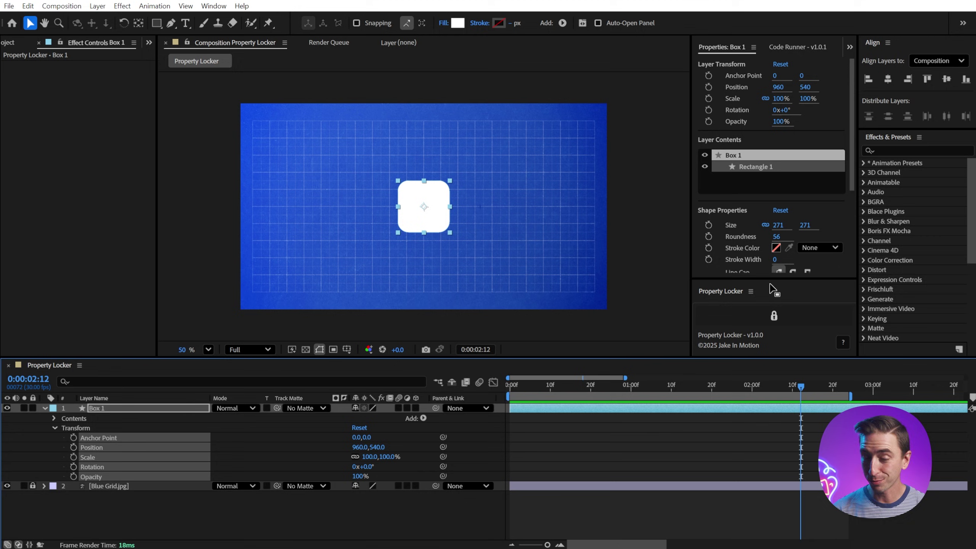
{"action": "left_click", "coordinate": [774, 316]}
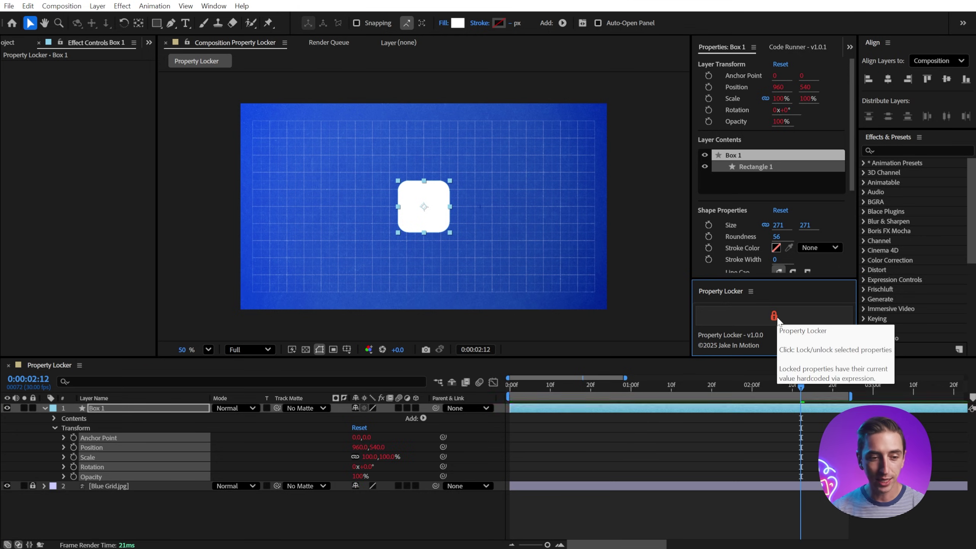
- Test the lock by trying to move and rotate the box and lower Opacity to 82%
{"action": "left_click", "coordinate": [562, 437]}
{"action": "left_click_drag", "start_coordinate": [424, 205], "coordinate": [457, 205]}
{"action": "key", "text": "w"}
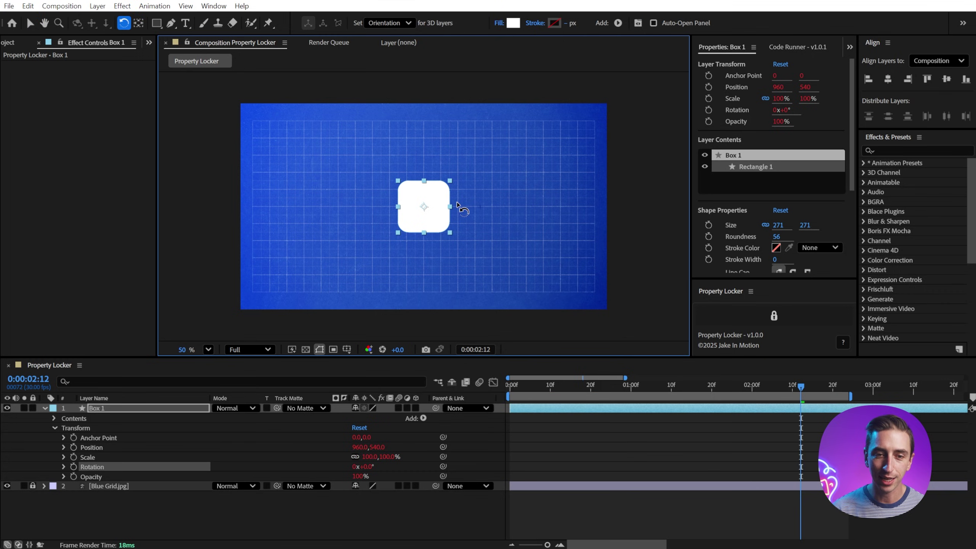
{"action": "key", "text": "v"}
{"action": "key", "text": "t"}
{"action": "left_click_drag", "start_coordinate": [360, 419], "coordinate": [332, 420]}
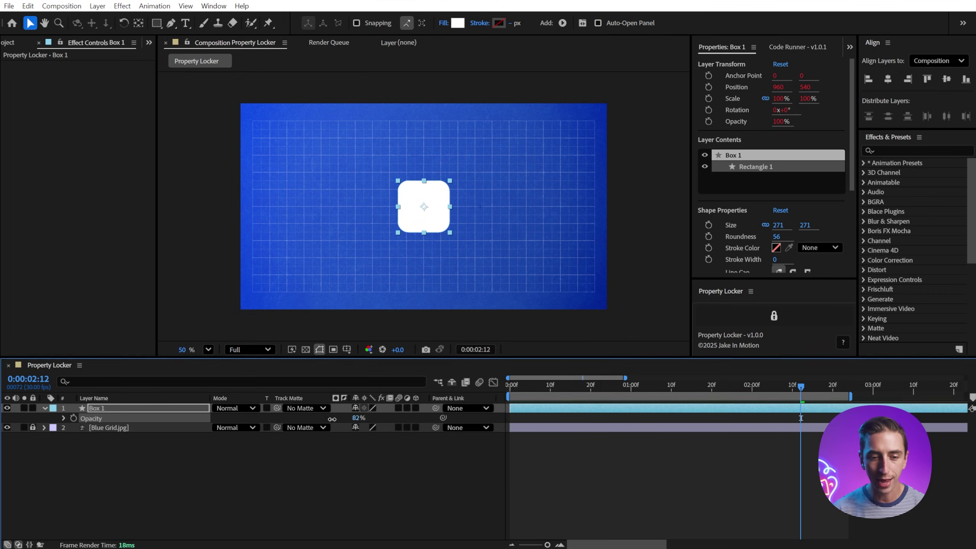
- Reveal each property's // Locked expression, reading Anchor Point's '// Locked [0, 0, 0]'
{"action": "left_click", "coordinate": [54, 417]}
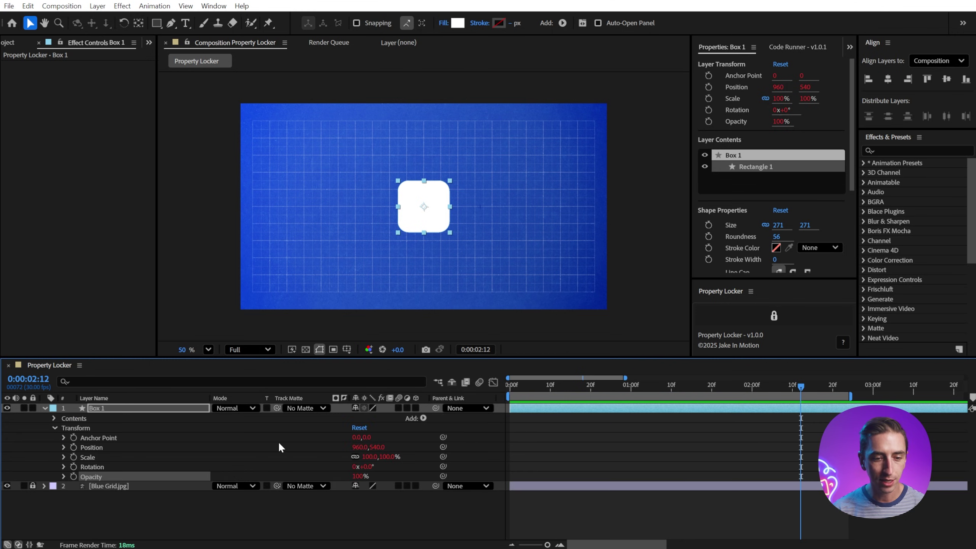
{"action": "left_click", "coordinate": [64, 476]}
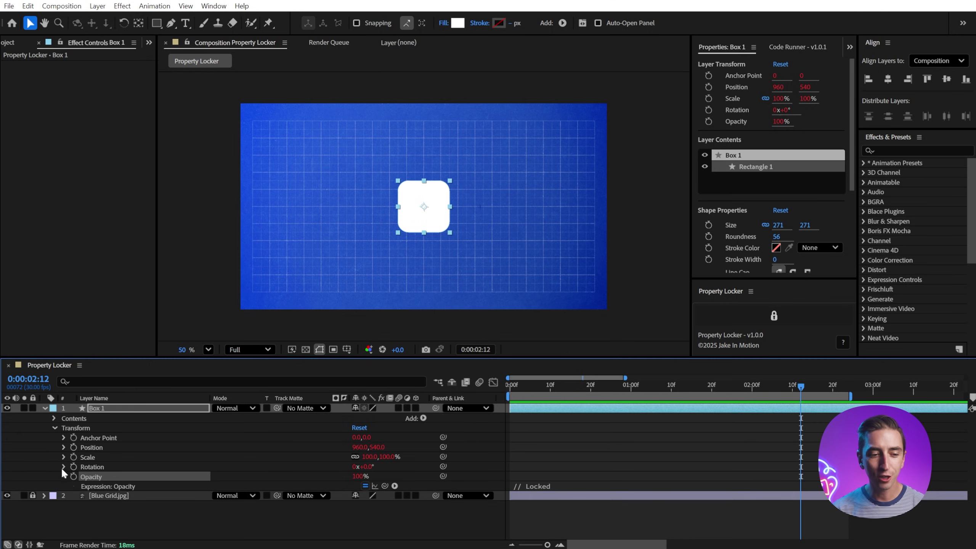
{"action": "left_click", "coordinate": [63, 466]}
{"action": "left_click", "coordinate": [62, 457]}
{"action": "left_click", "coordinate": [62, 447]}
{"action": "left_click", "coordinate": [62, 437]}
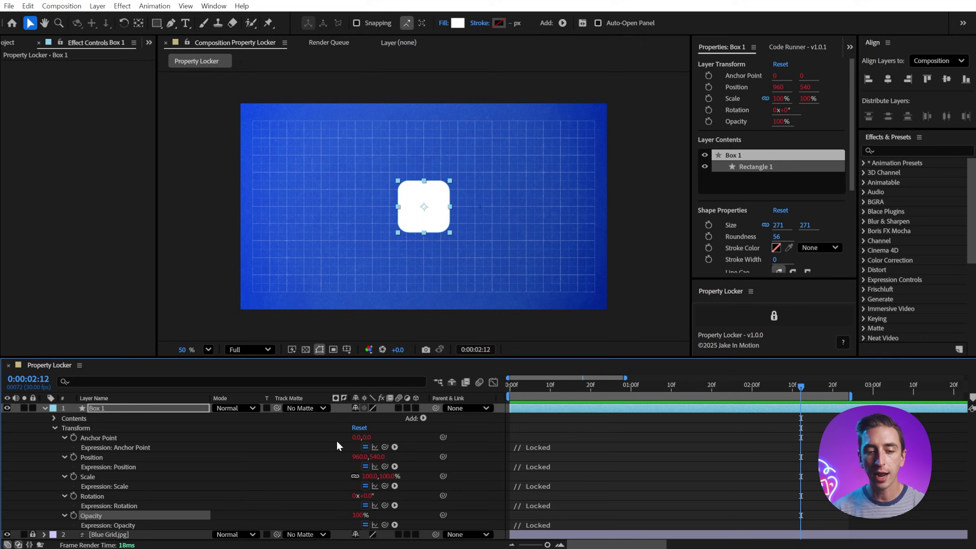
{"action": "left_click", "coordinate": [541, 448]}
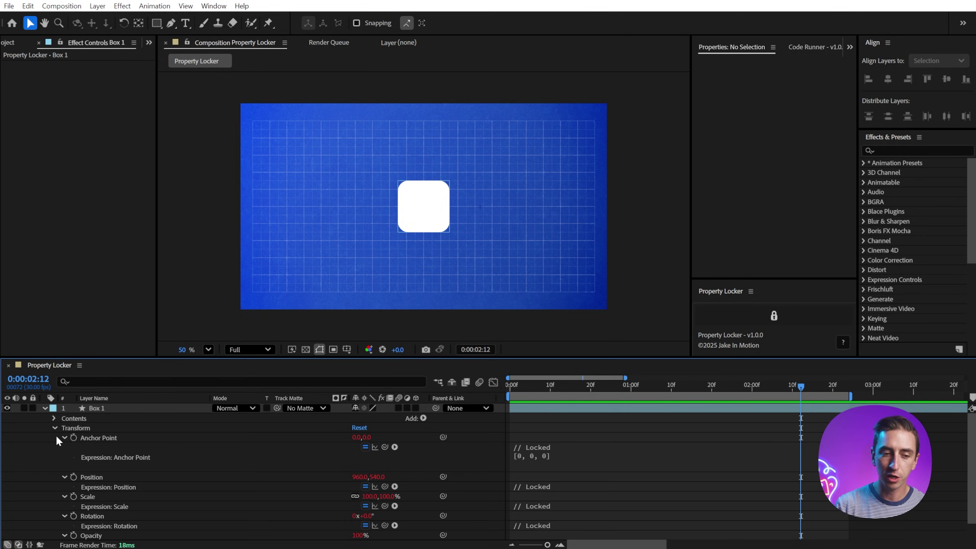
- Unlock the selected transform properties, removing their // Locked expressions
{"action": "left_click", "coordinate": [62, 437]}
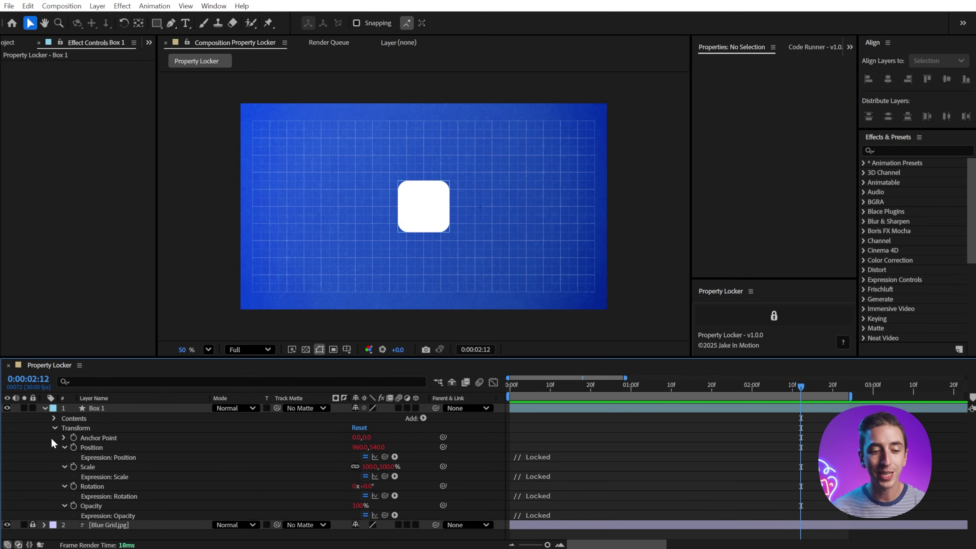
{"action": "left_click_drag", "start_coordinate": [50, 437], "coordinate": [110, 469]}
{"action": "left_click", "coordinate": [774, 316]}
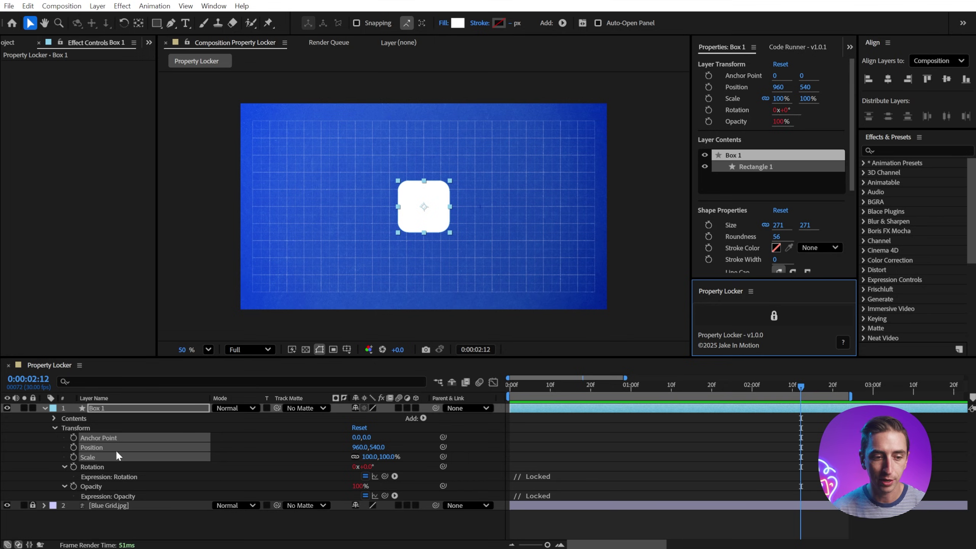
- Unlock the remaining Rotation and Opacity locks, then deselect the layer
{"action": "left_click", "coordinate": [47, 451]}
{"action": "left_click", "coordinate": [97, 447]}
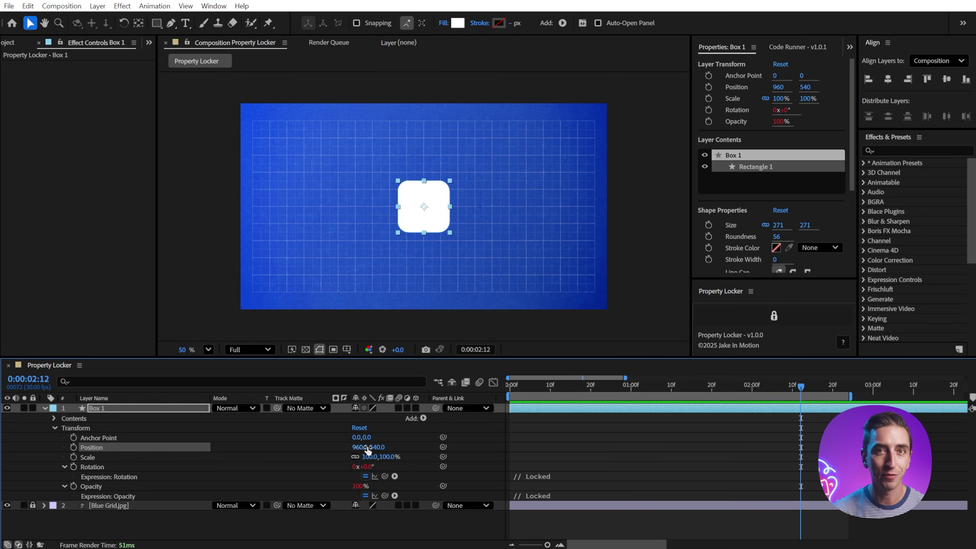
{"action": "left_click", "coordinate": [92, 467]}
{"action": "left_click", "coordinate": [88, 486], "text": "ctrl"}
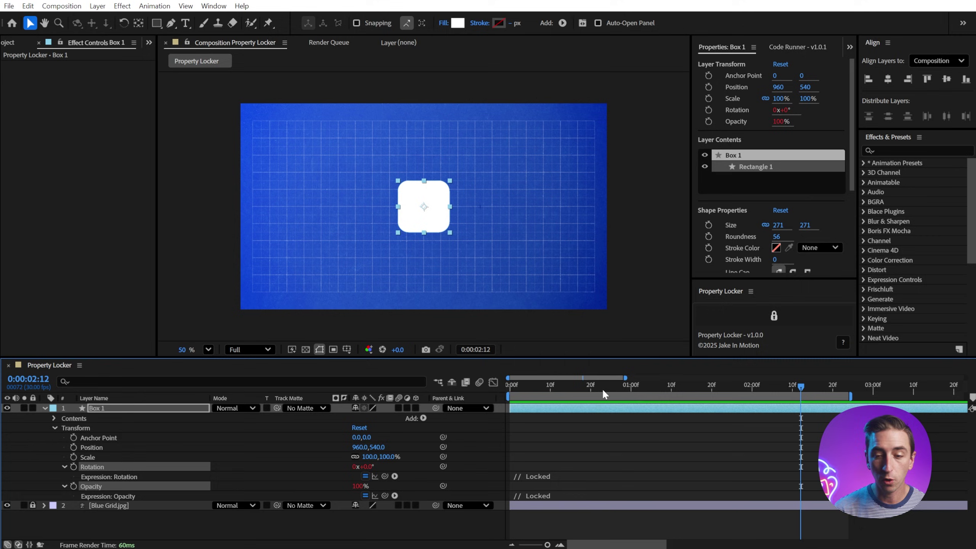
{"action": "left_click", "coordinate": [773, 316]}
{"action": "left_click", "coordinate": [48, 451]}
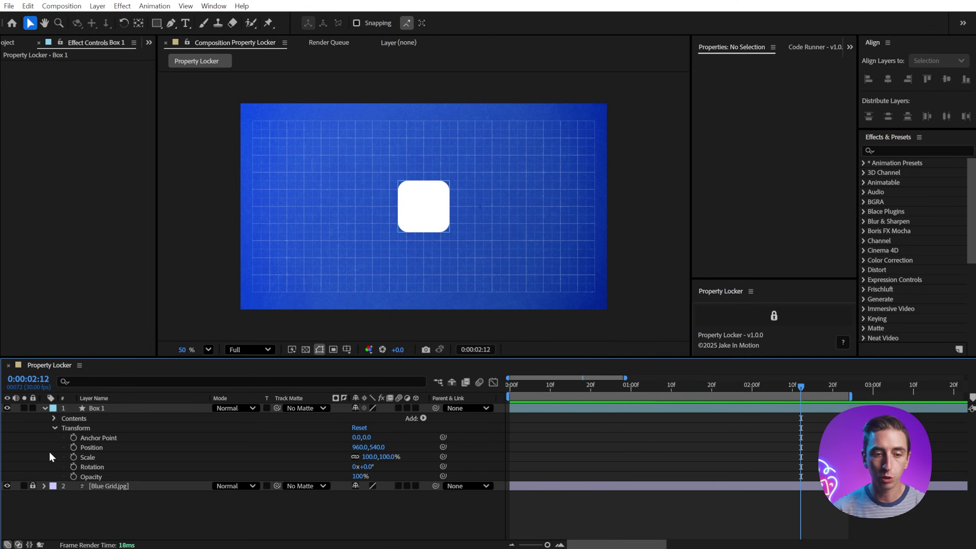
- Convert Rectangle 1 to a Bezier path and lock its Path property
{"action": "left_click", "coordinate": [53, 418]}
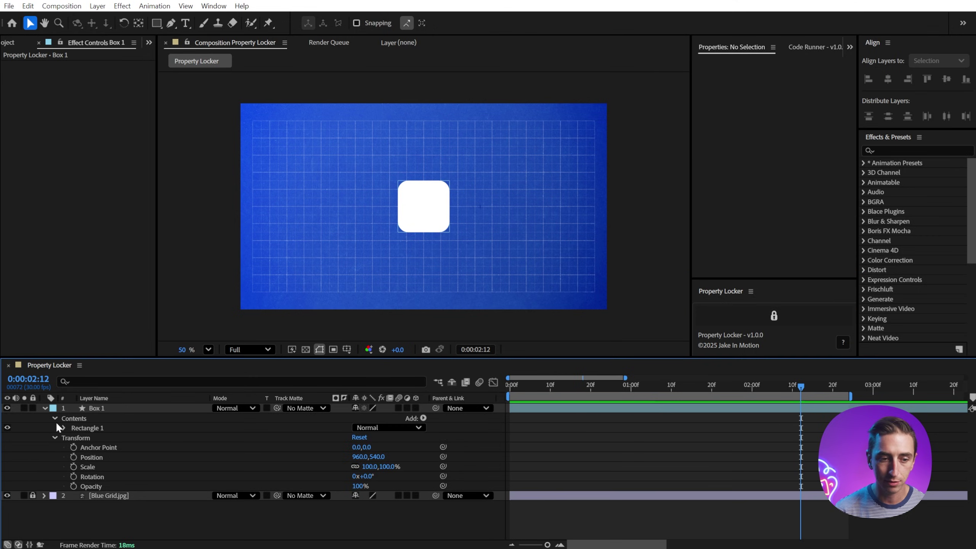
{"action": "left_click", "coordinate": [65, 428]}
{"action": "right_click", "coordinate": [111, 438]}
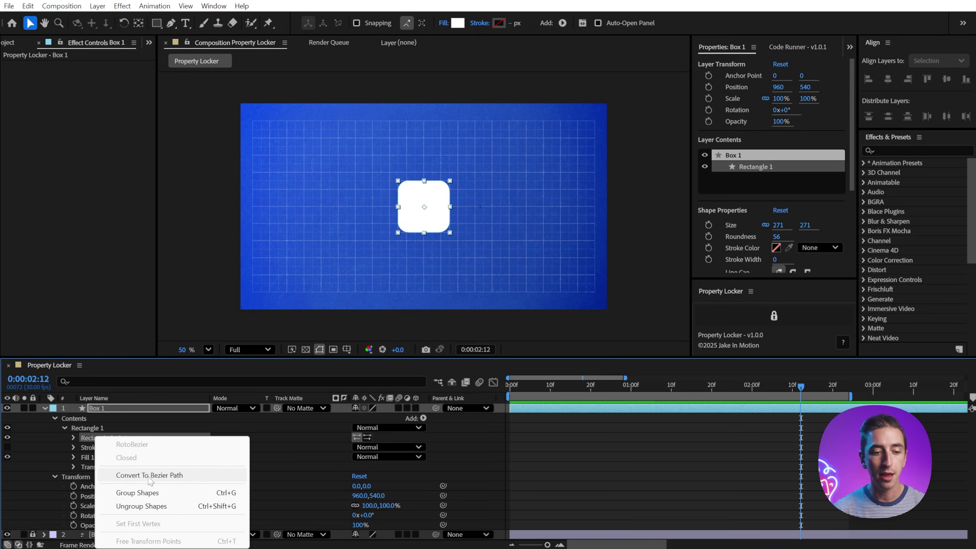
{"action": "left_click", "coordinate": [147, 475]}
{"action": "left_click", "coordinate": [75, 438]}
{"action": "left_click", "coordinate": [101, 447]}
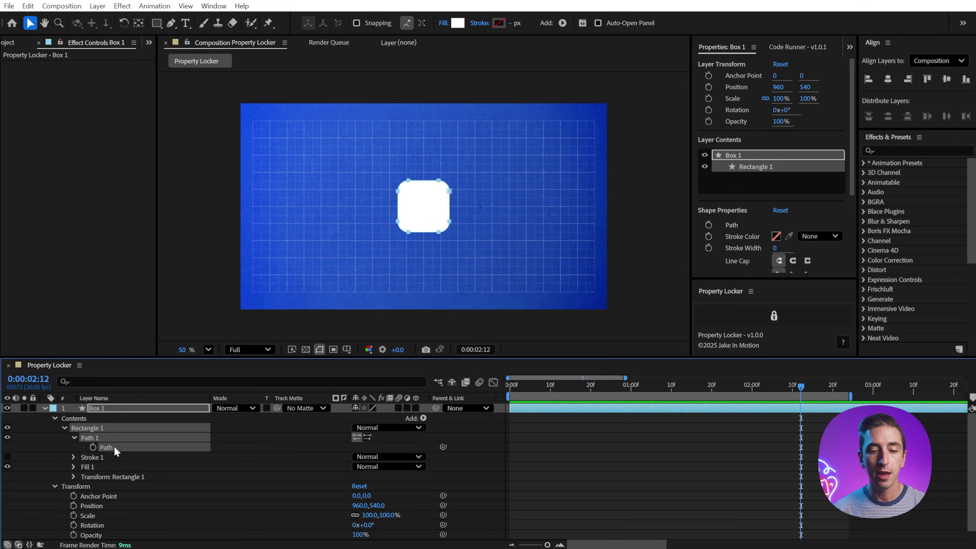
{"action": "left_click", "coordinate": [717, 320]}
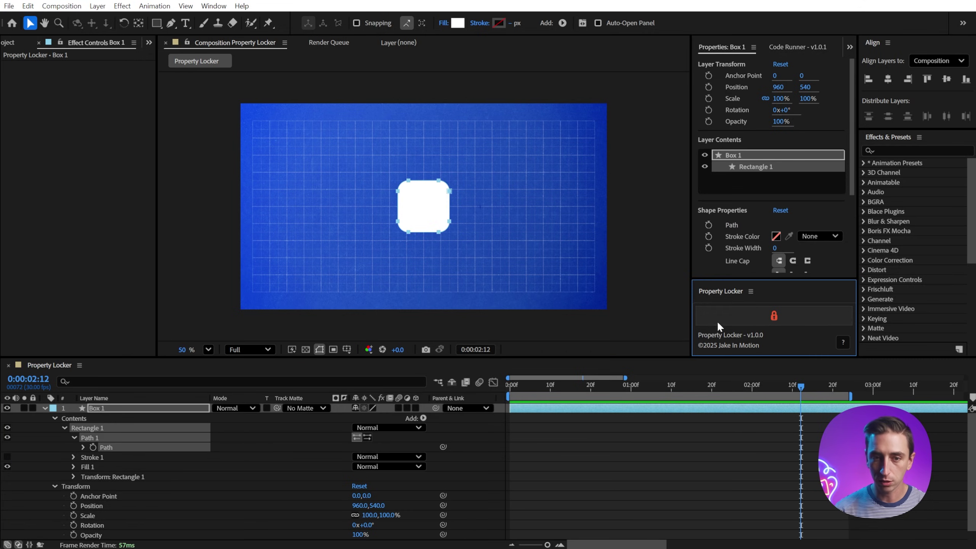
- Inspect the Path's createPath lock expression and its hard-coded vertex values
{"action": "left_click", "coordinate": [84, 448]}
{"action": "left_click", "coordinate": [531, 453]}
{"action": "left_click", "coordinate": [653, 481]}
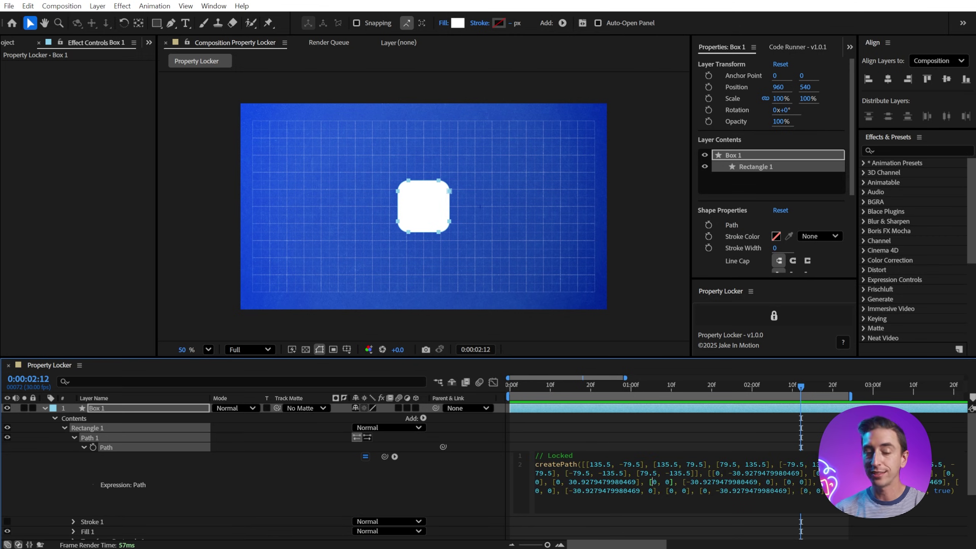
{"action": "left_click", "coordinate": [540, 407]}
- Try editing the box's path vertices to confirm the path is locked
{"action": "key", "text": "u"}
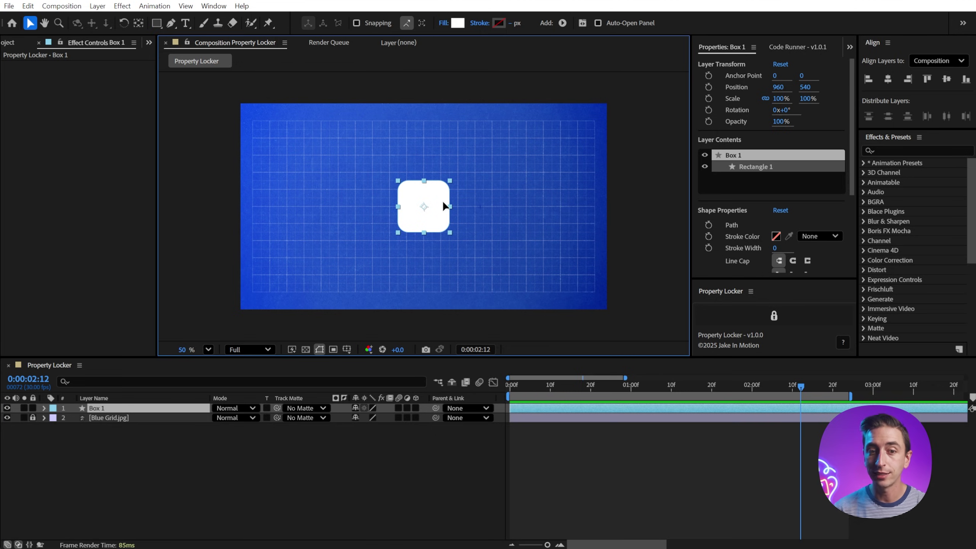
{"action": "key", "text": "g"}
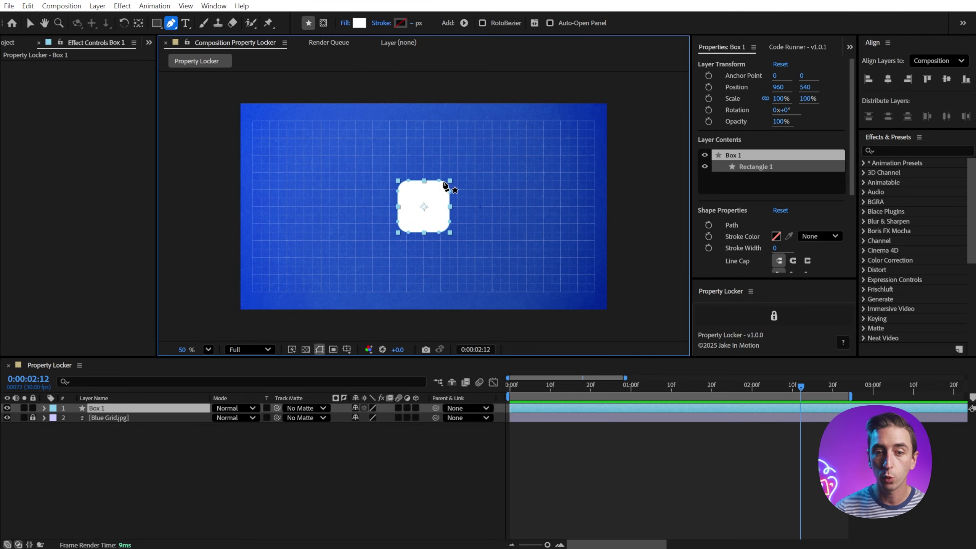
{"action": "left_click", "coordinate": [445, 194], "text": "ctrl"}
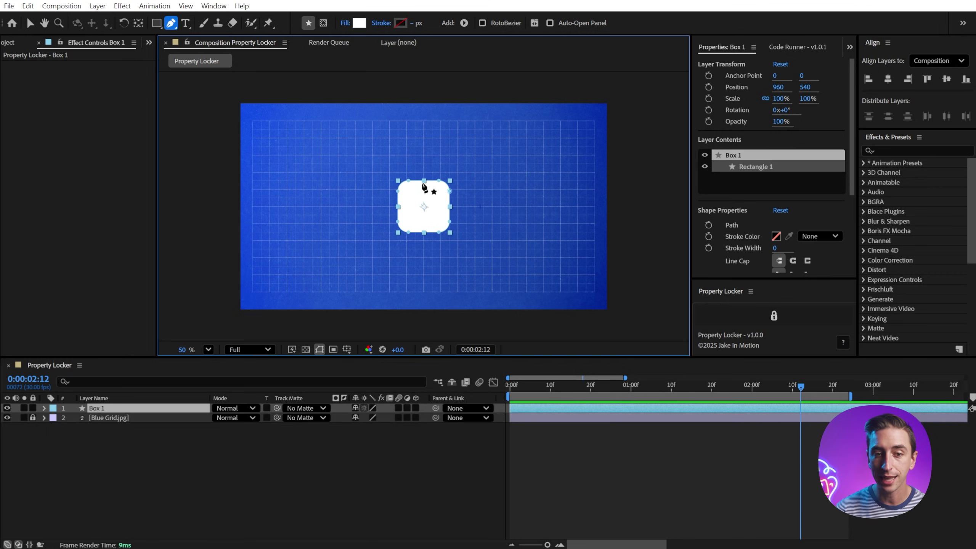
{"action": "key", "text": "v"}
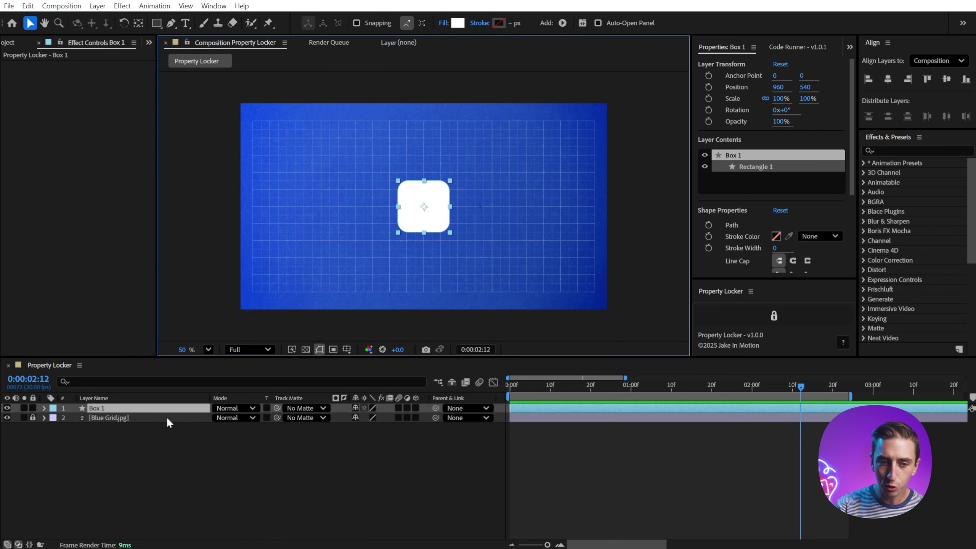
- Unlock the Path property to remove its createPath expression, then deselect everything
{"action": "key", "text": "e"}
{"action": "key", "text": "e"}
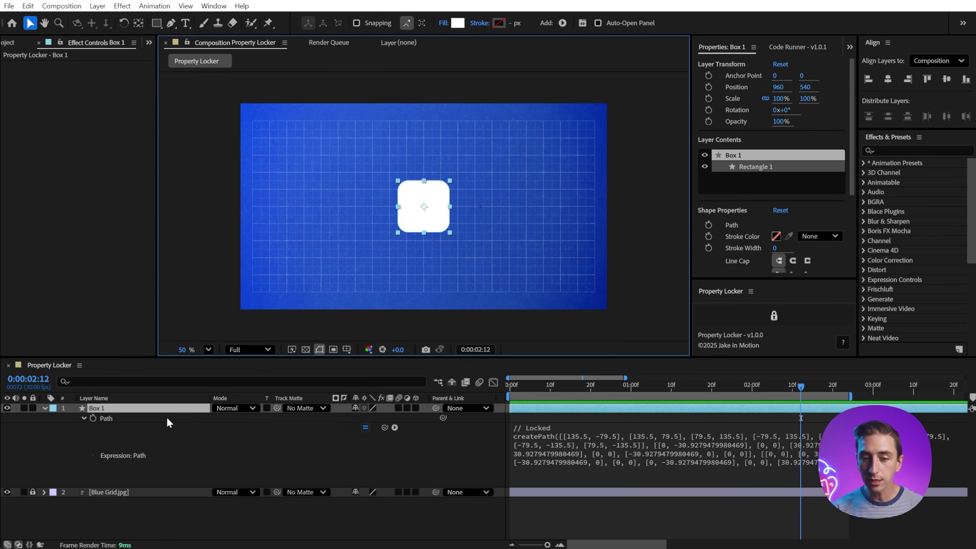
{"action": "left_click", "coordinate": [113, 418]}
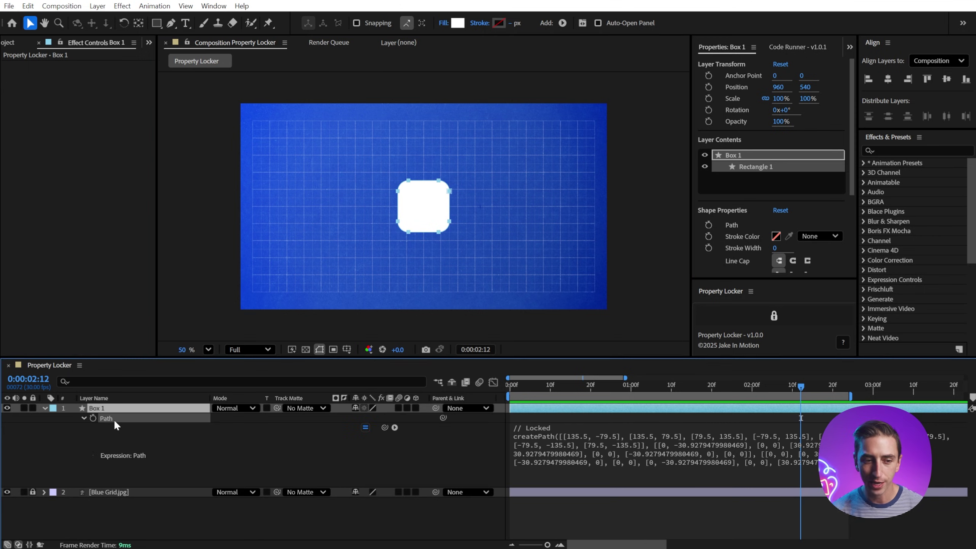
{"action": "left_click", "coordinate": [773, 316]}
{"action": "left_click", "coordinate": [127, 455]}
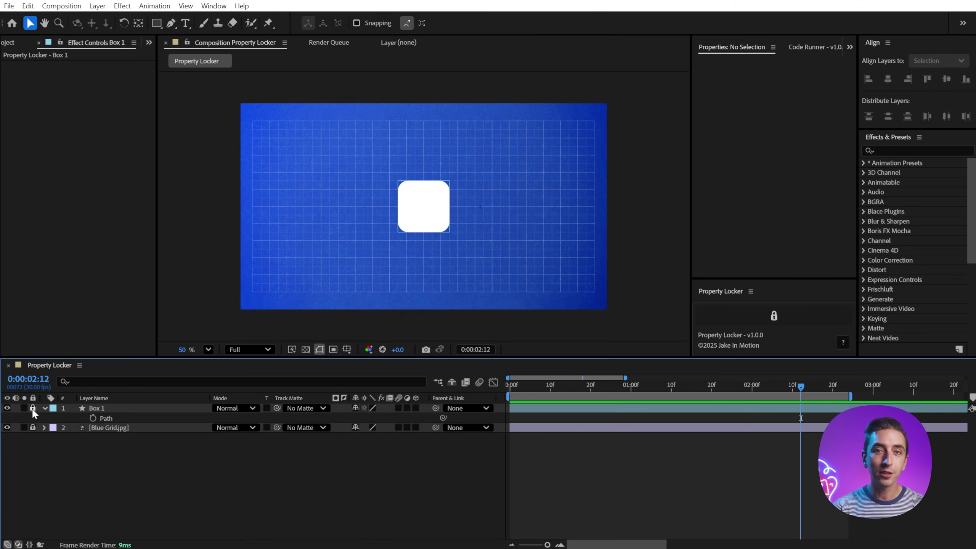
- Unlock Box 1 and give its Position the expression wiggle(10,50);
{"action": "left_click", "coordinate": [33, 407]}
{"action": "left_click", "coordinate": [94, 410]}
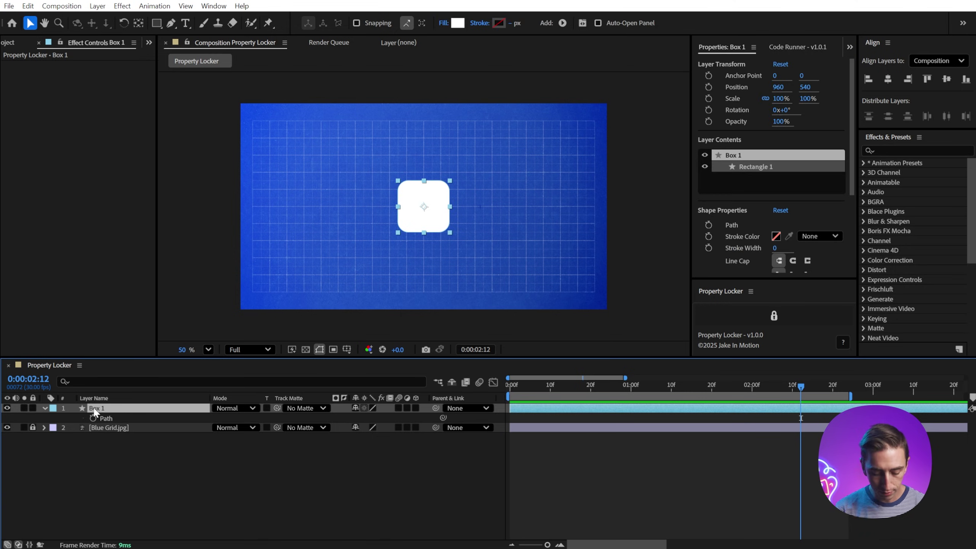
{"action": "key", "text": "p"}
{"action": "key", "text": "End"}
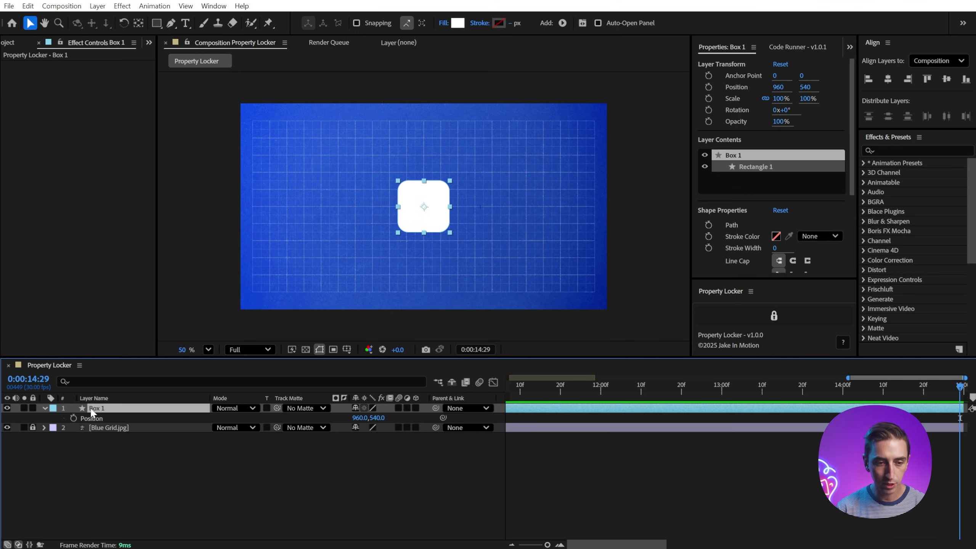
{"action": "key", "text": "Home"}
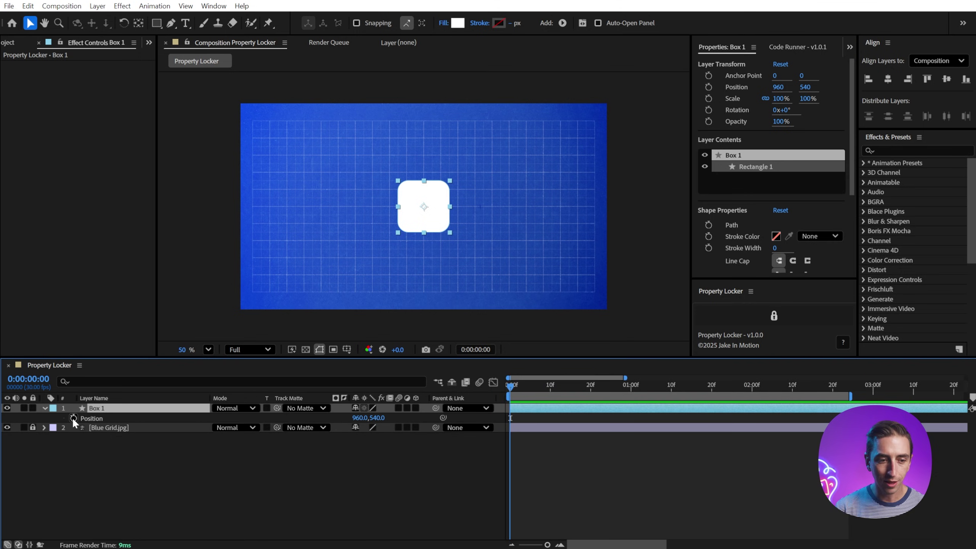
{"action": "left_click", "coordinate": [74, 418], "text": "alt"}
{"action": "type", "text": "wiggle"}
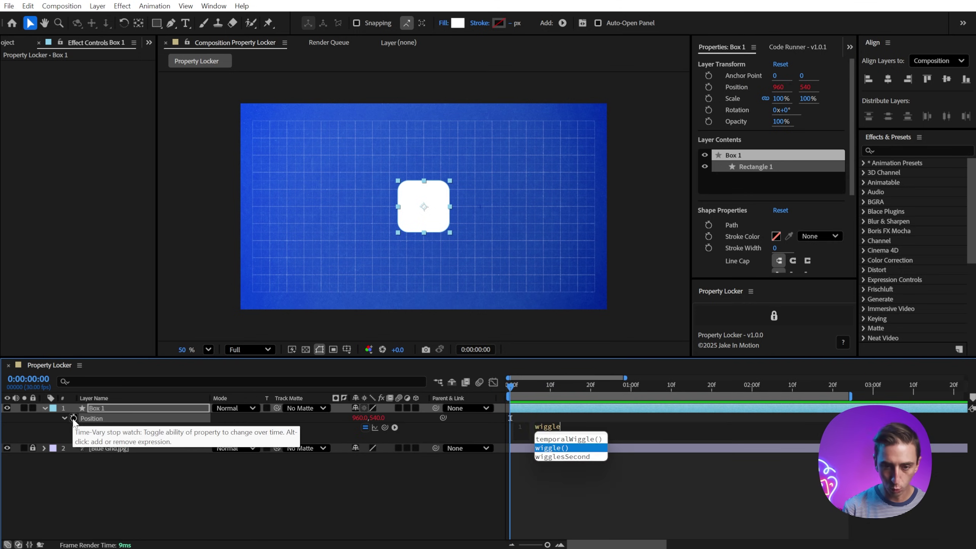
{"action": "type", "text": "(10,50);"}
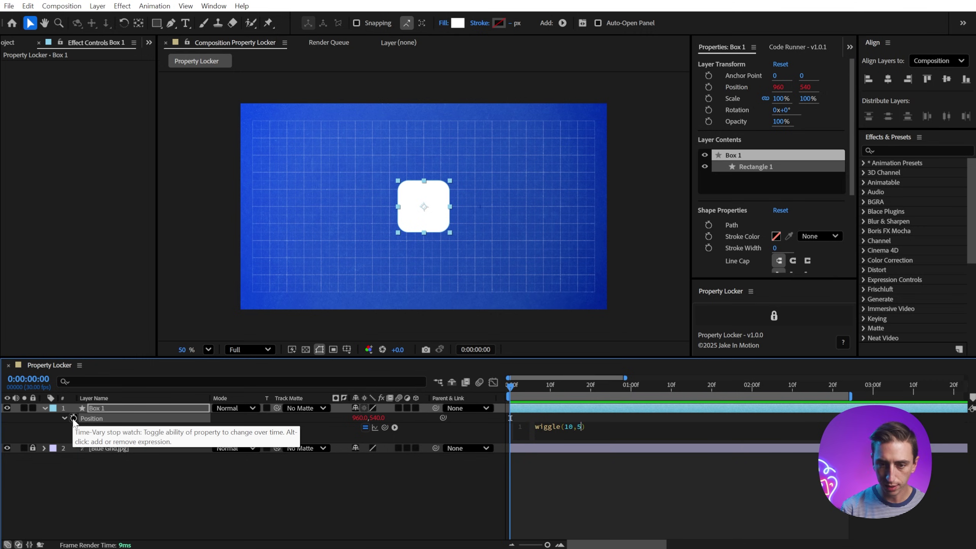
{"action": "key", "text": "KP_Enter"}
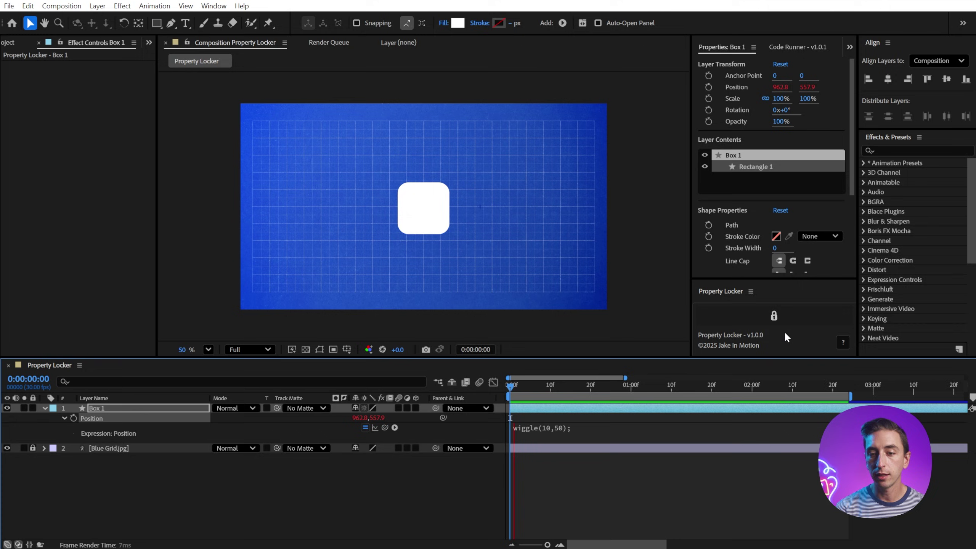
- Overwrite the wiggle with a locked Position near 962.81, 557.94 and confirm it holds at frame 15
{"action": "left_click", "coordinate": [785, 313]}
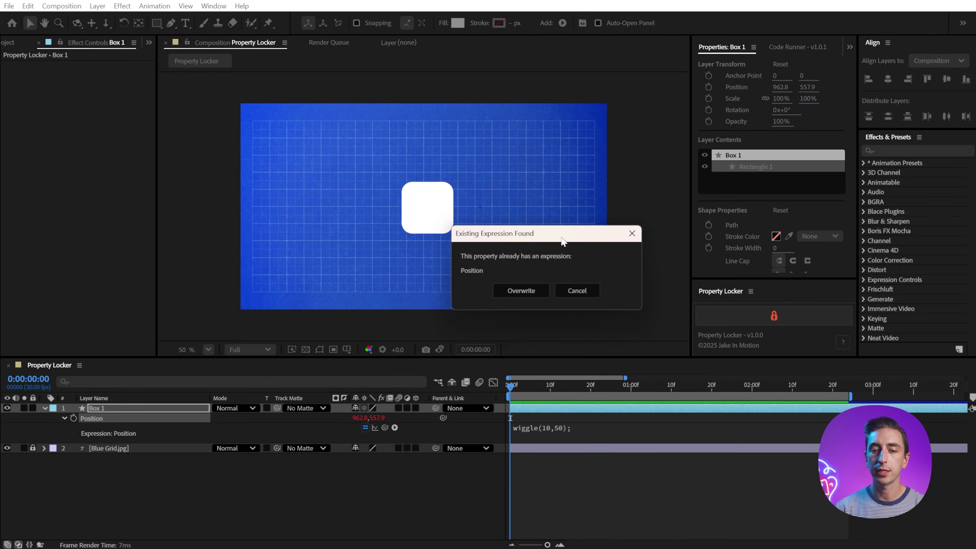
{"action": "left_click", "coordinate": [523, 286]}
{"action": "left_click", "coordinate": [547, 464]}
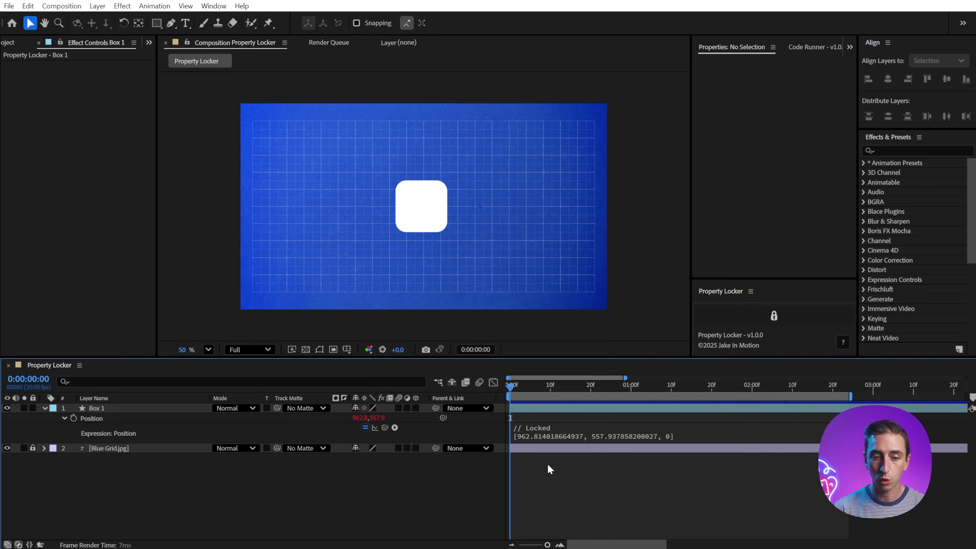
{"action": "left_click", "coordinate": [515, 386]}
{"action": "left_click_drag", "start_coordinate": [514, 390], "coordinate": [571, 388]}
{"action": "left_click", "coordinate": [114, 420]}
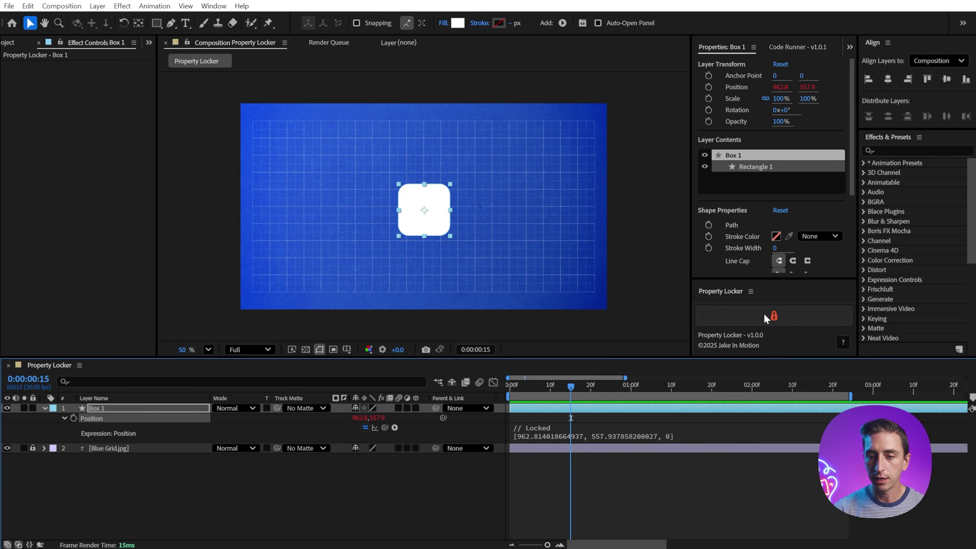
{"action": "left_click", "coordinate": [773, 315]}
- Attempt to lock Position but cancel, keeping its wiggle(10,50); expression
{"action": "key", "text": "Home"}
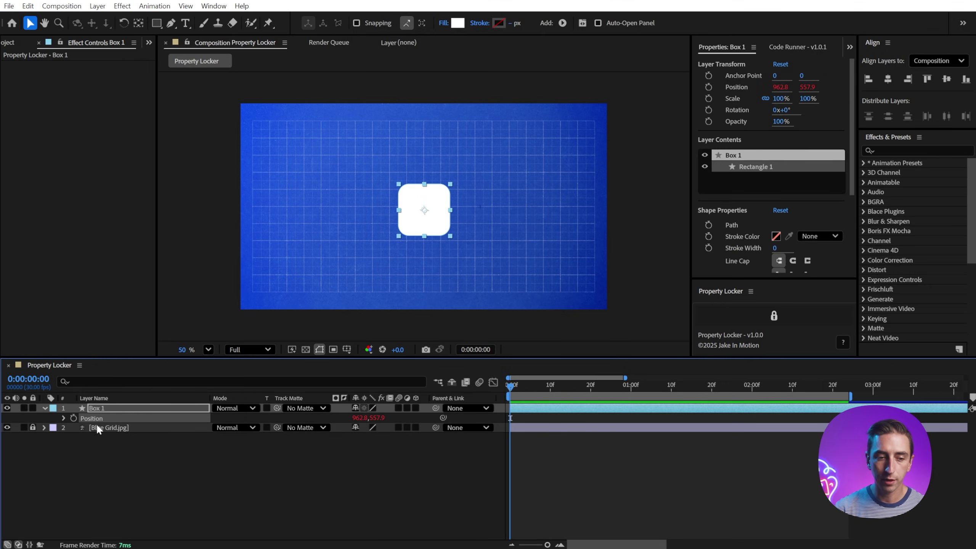
{"action": "left_click", "coordinate": [64, 418]}
{"action": "left_click", "coordinate": [779, 311]}
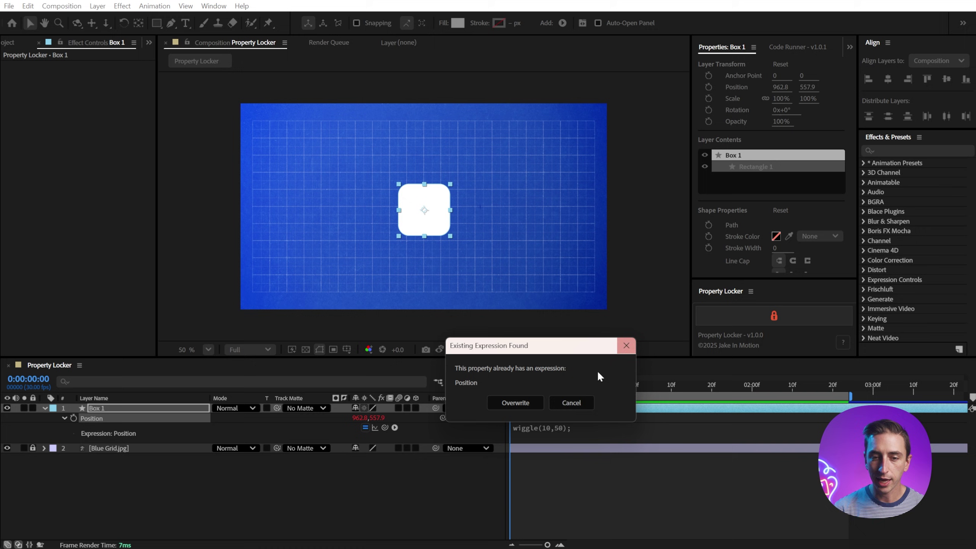
{"action": "left_click", "coordinate": [573, 402]}
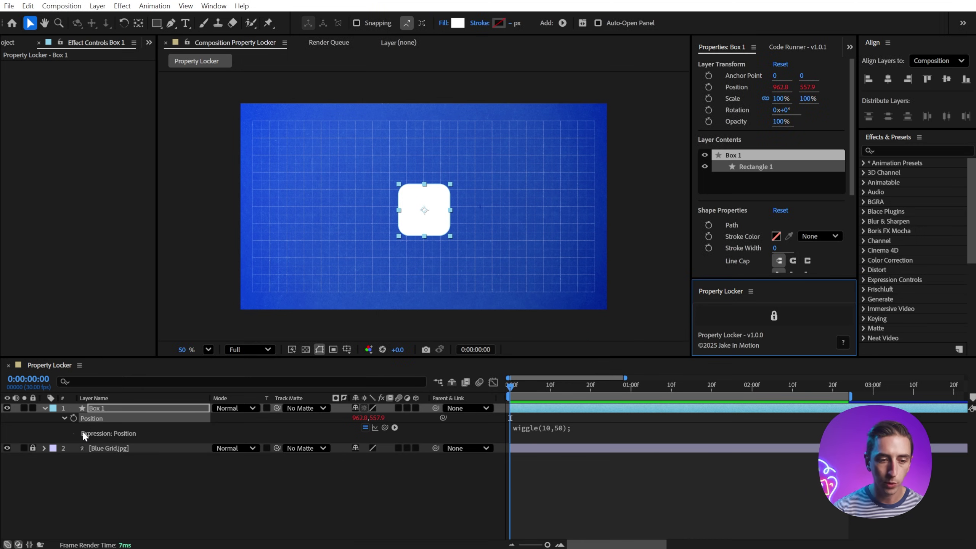
- Lock Position and Rotation together, raising the Existing Expression Found prompt
{"action": "left_click", "coordinate": [45, 408]}
{"action": "left_click", "coordinate": [45, 408]}
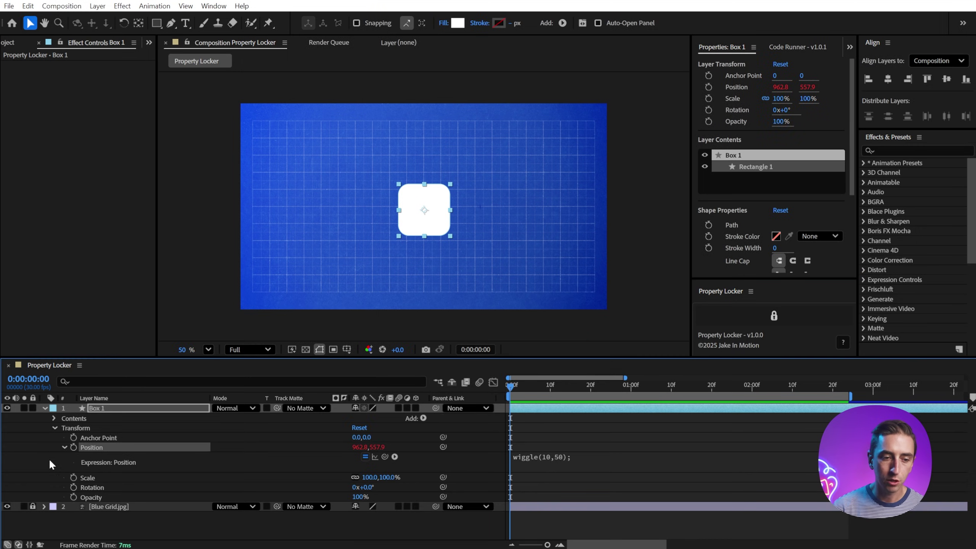
{"action": "left_click", "coordinate": [86, 487], "text": "shift"}
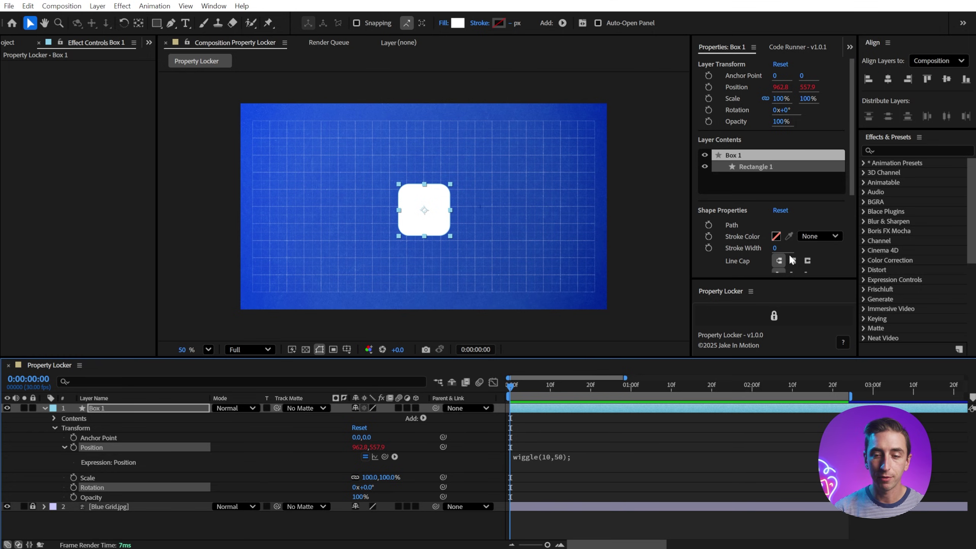
{"action": "left_click", "coordinate": [774, 315]}
{"action": "left_click_drag", "start_coordinate": [544, 335], "coordinate": [557, 225]}
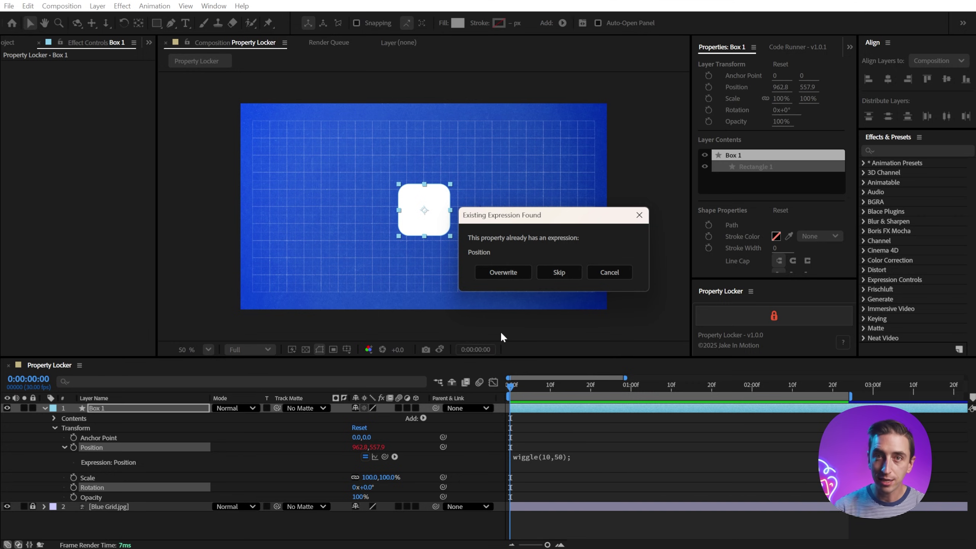
- Skip Position so only Rotation gets a // Locked expression, then deselect everything
{"action": "left_click", "coordinate": [556, 275]}
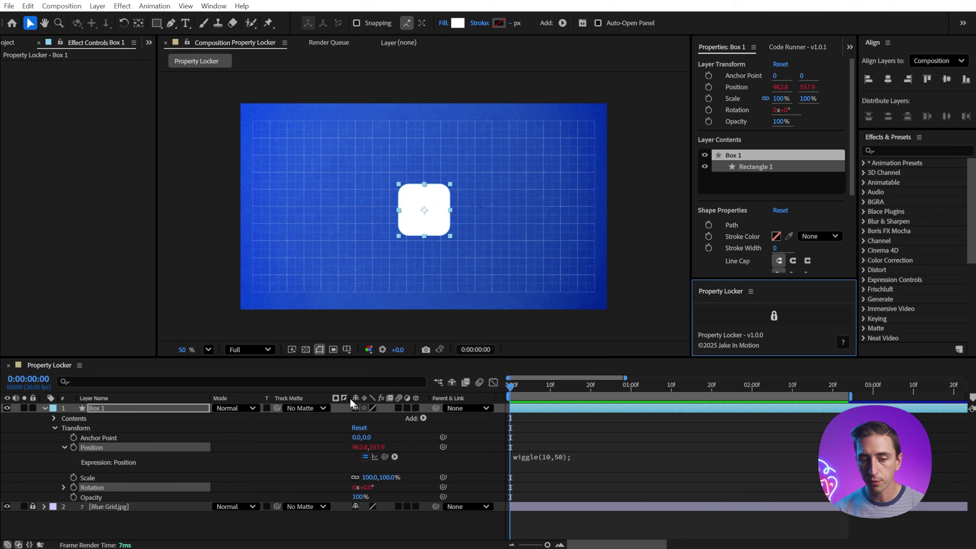
{"action": "left_click", "coordinate": [63, 488]}
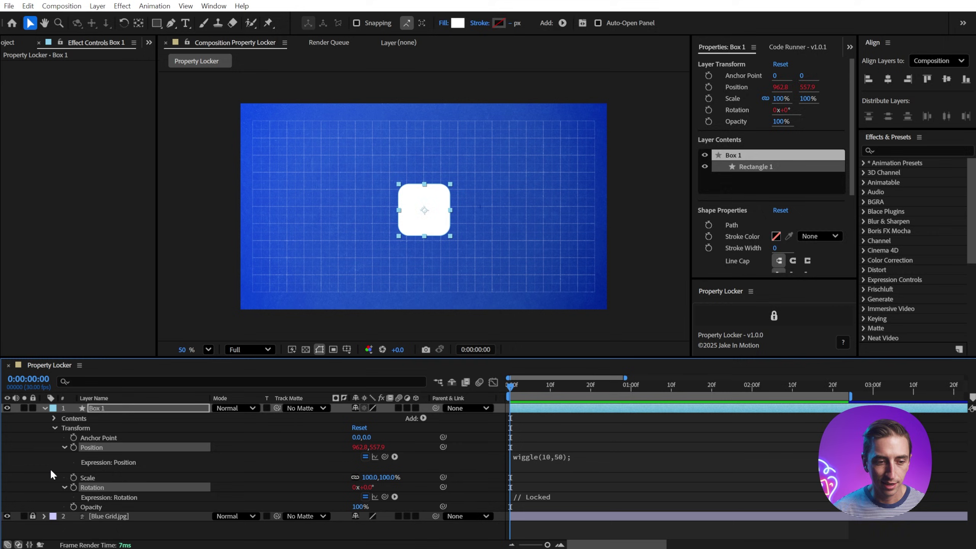
{"action": "key", "text": "F2"}
{"action": "left_click", "coordinate": [710, 290]}
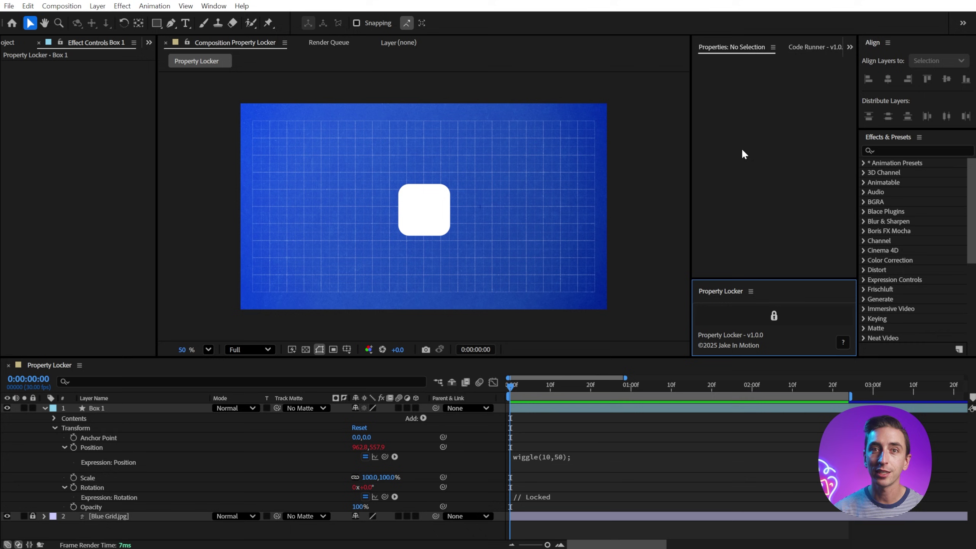
- Switch to the Code Runner v1.0.1 panel listing its script folders and Property Locker
{"action": "left_click", "coordinate": [801, 47]}
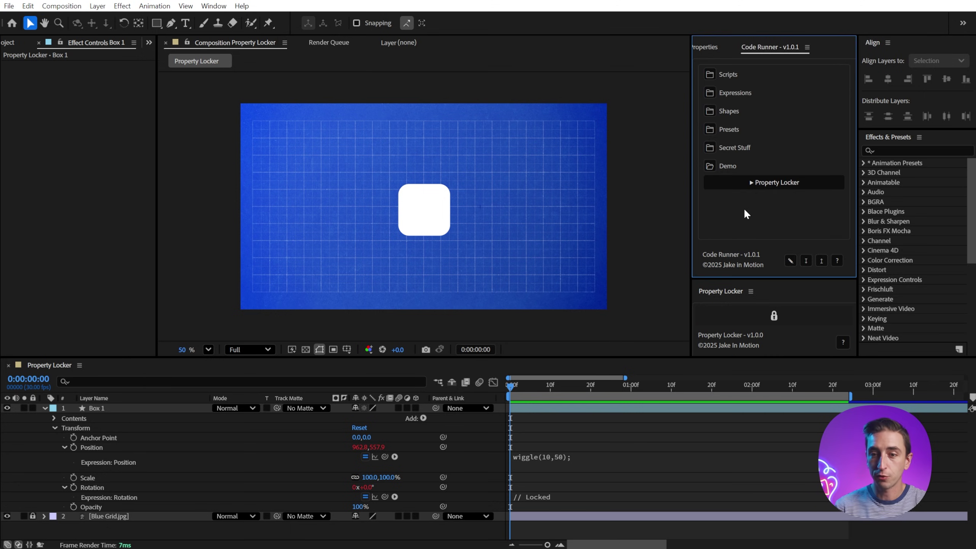